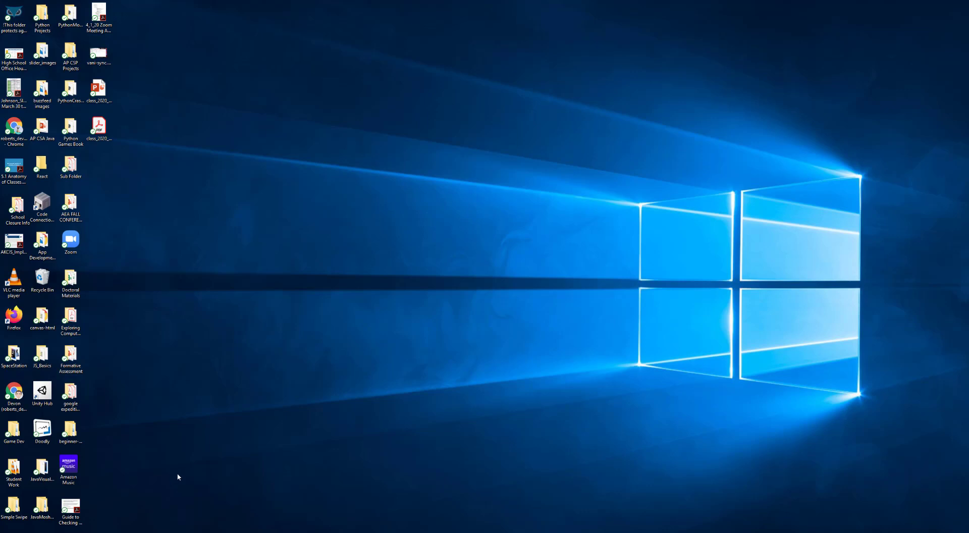
Search Windows for 'camera' to bring up the Camera app as best match.
{"action": "key", "text": "super+s"}
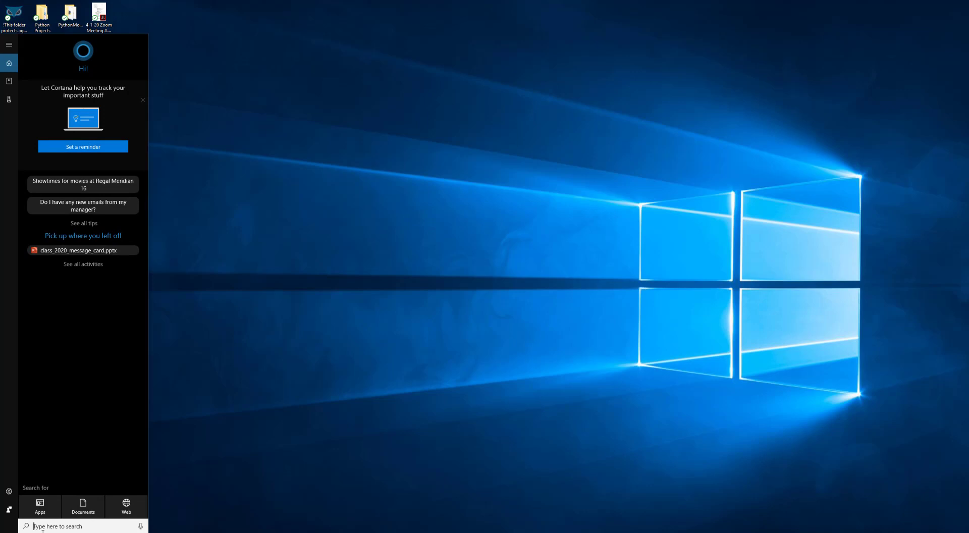
{"action": "type", "text": "camera"}
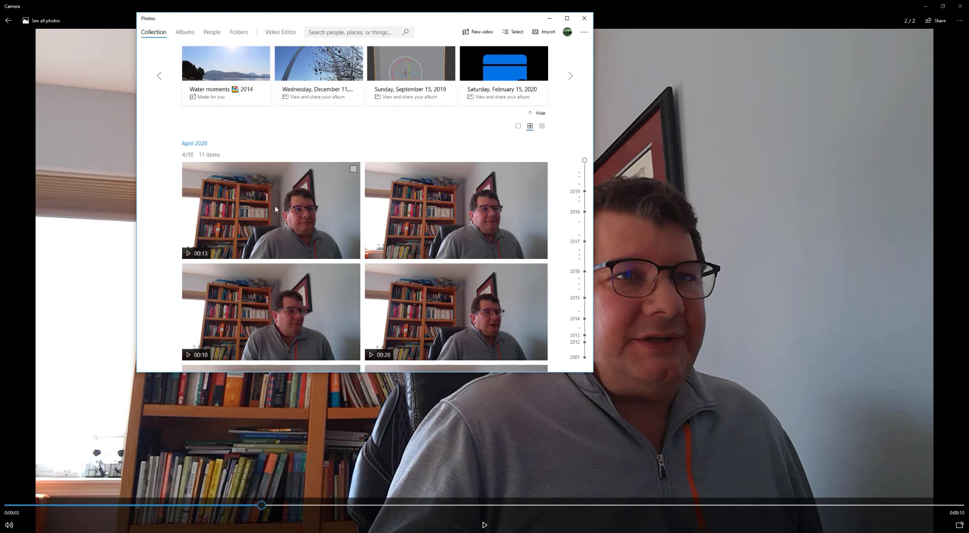
Show the first recorded clip's file in File Explorer from its Photos context menu.
{"action": "right_click", "coordinate": [258, 207]}
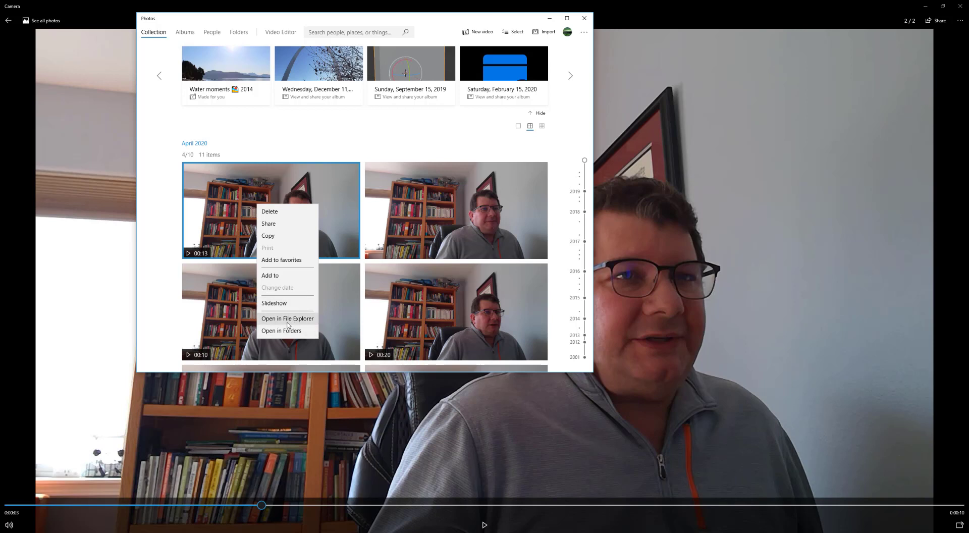
{"action": "left_click", "coordinate": [287, 318]}
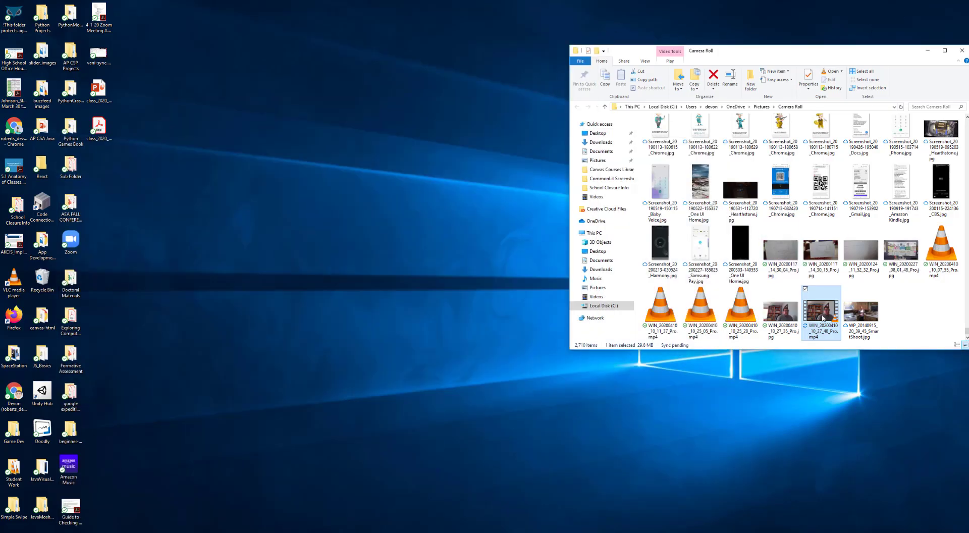
Drag the mp4 onto the desktop, rename it to a person's name, and close Camera Roll.
{"action": "left_click_drag", "start_coordinate": [824, 307], "coordinate": [191, 222]}
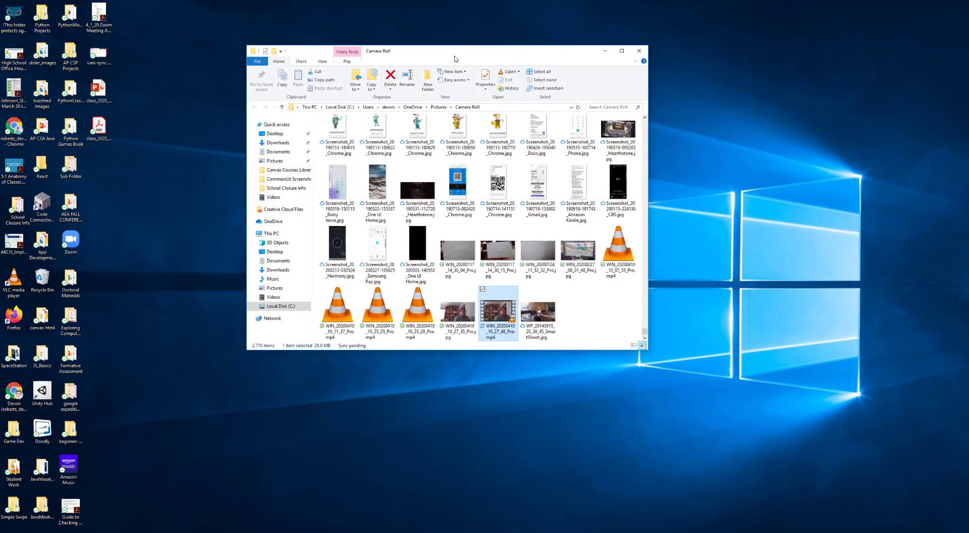
{"action": "mouse_move", "coordinate": [580, 306]}
{"action": "left_mouse_down"}
{"action": "mouse_move", "coordinate": [259, 218]}
{"action": "mouse_move", "coordinate": [196, 214]}
{"action": "left_mouse_up"}
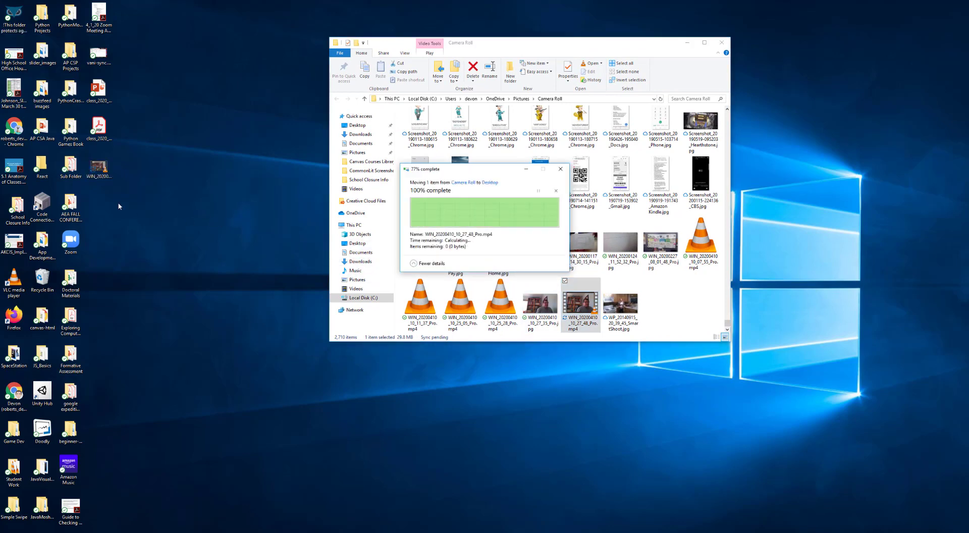
{"action": "right_click", "coordinate": [196, 215]}
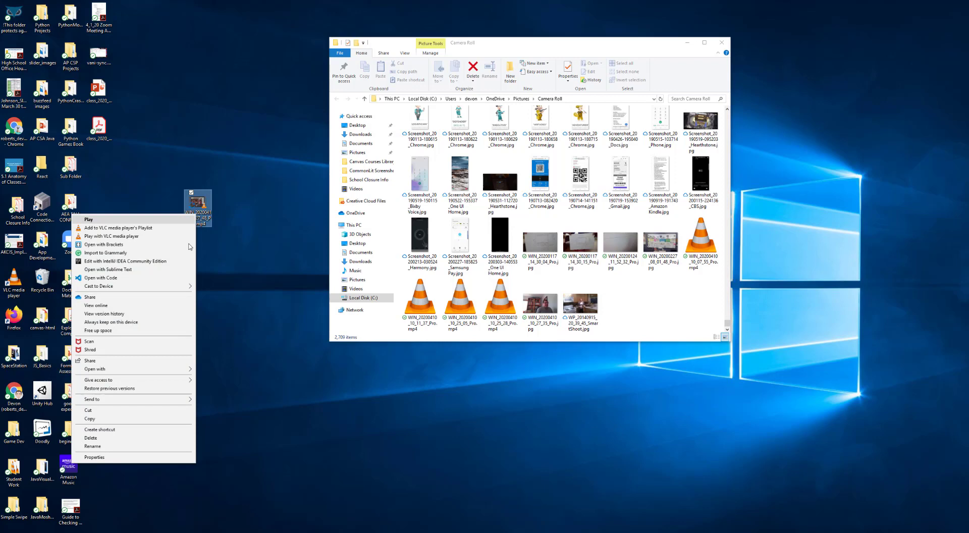
{"action": "left_click", "coordinate": [151, 446]}
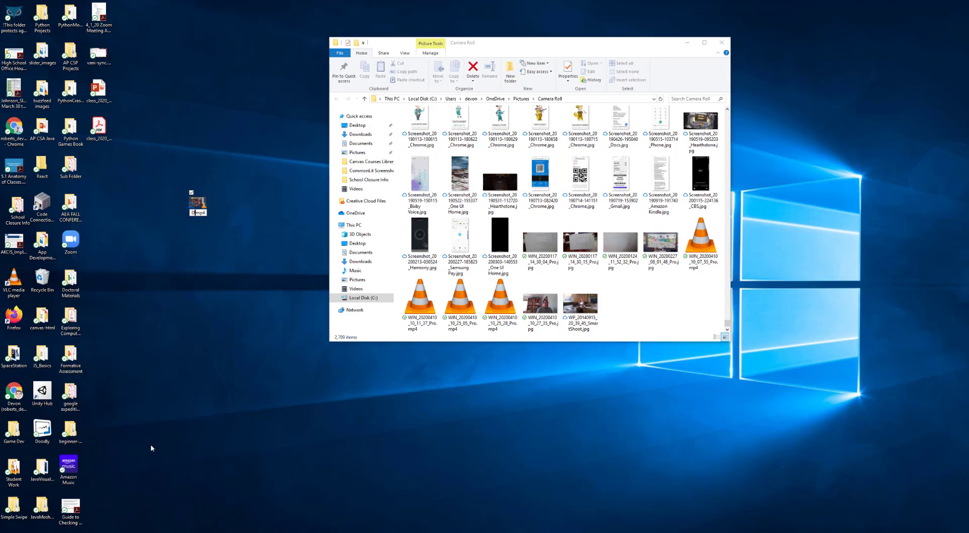
{"action": "key", "text": "Return"}
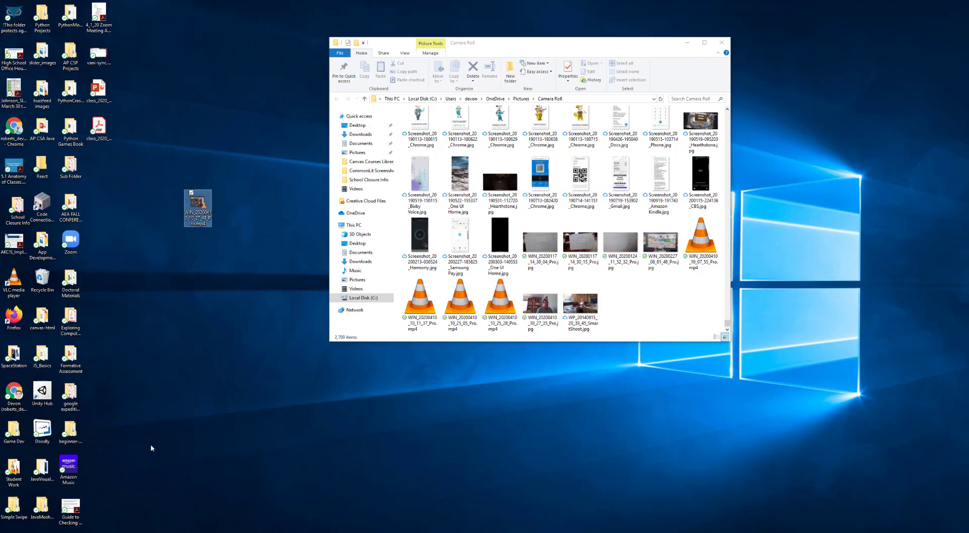
{"action": "left_click", "coordinate": [722, 42]}
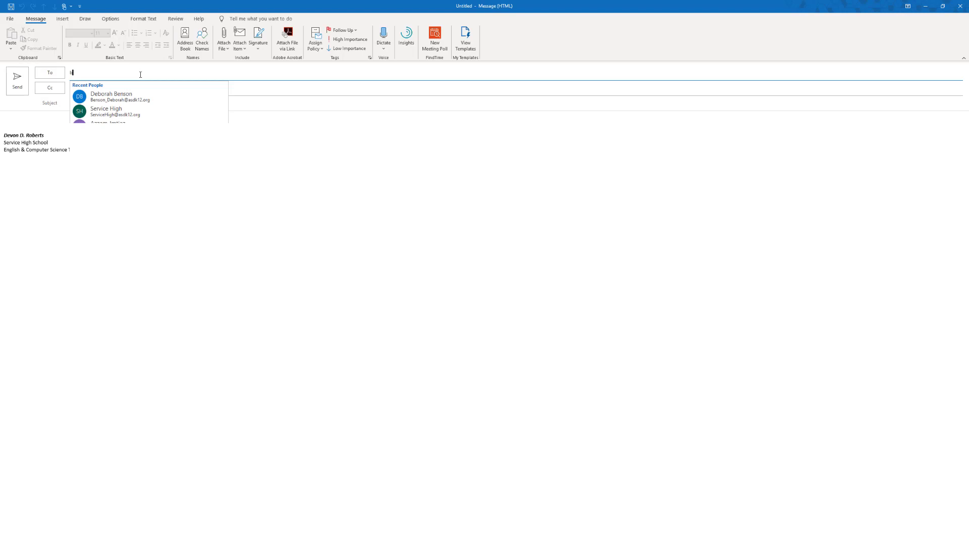
Address the email to a contact, replacing a wrongly accepted suggestion.
{"action": "type", "text": "deb"}
{"action": "key", "text": "Return"}
{"action": "key", "text": "Tab"}
{"action": "key", "text": "Tab"}
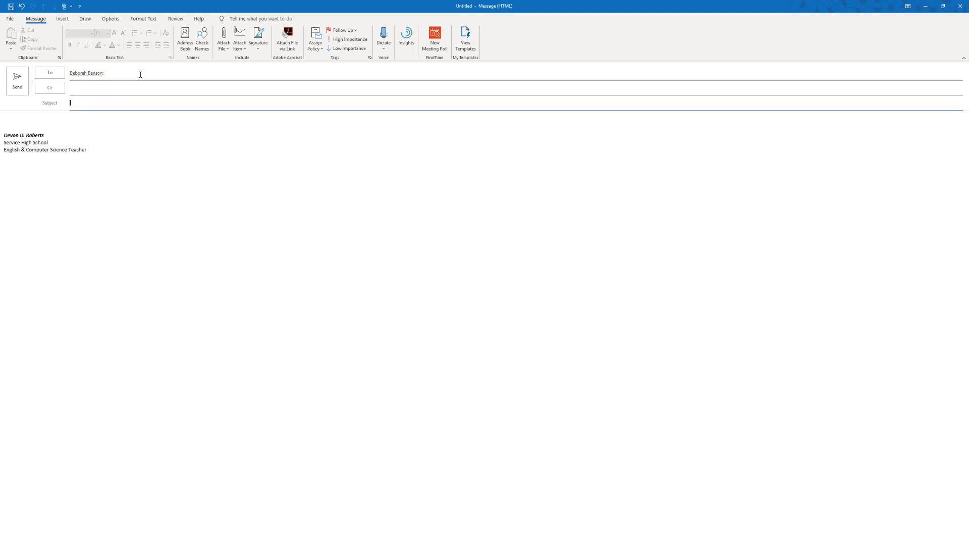
{"action": "key", "text": "shift+Tab"}
{"action": "key", "text": "shift+Tab"}
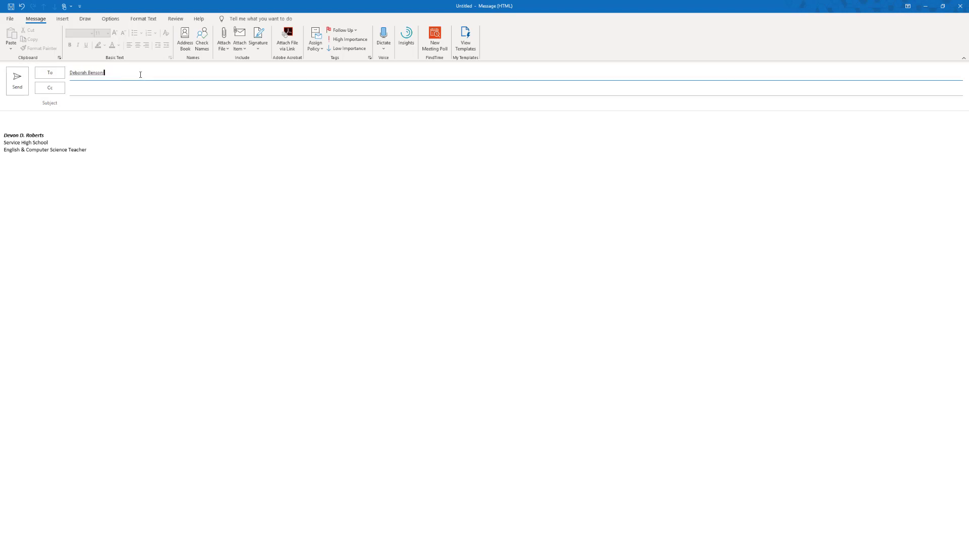
{"action": "key", "text": "BackSpace"}
{"action": "key", "text": "BackSpace"}
{"action": "type", "text": "ah"}
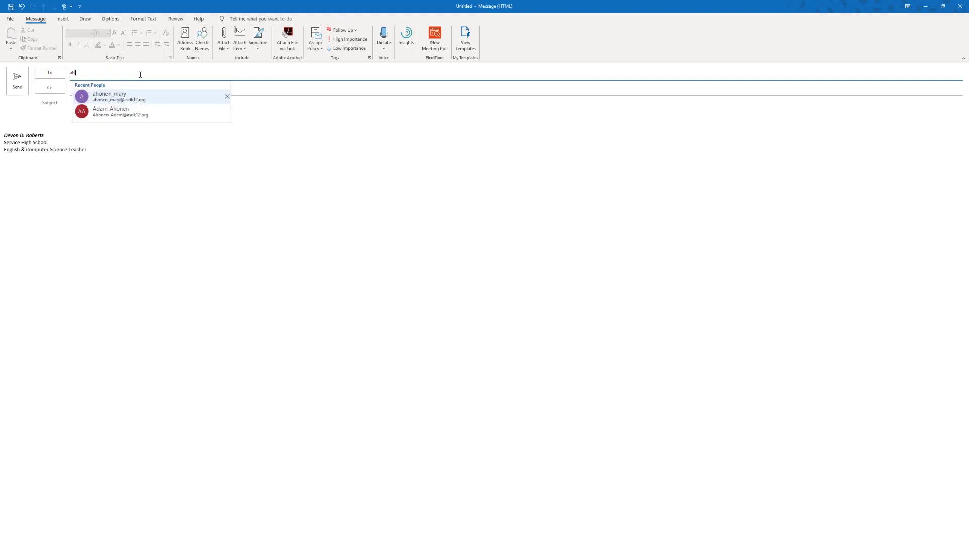
{"action": "key", "text": "Return"}
Enter the subject 'Did you get the attached video?' and move to the body.
{"action": "key", "text": "Tab"}
{"action": "key", "text": "Tab"}
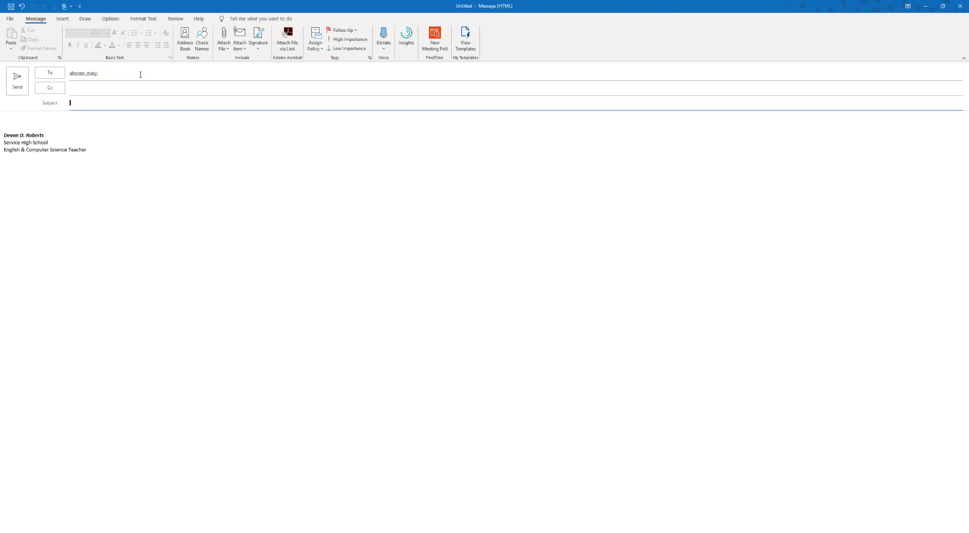
{"action": "type", "text": "Did you get"}
{"action": "type", "text": " the attache"}
{"action": "type", "text": "d video?"}
{"action": "key", "text": "Tab"}
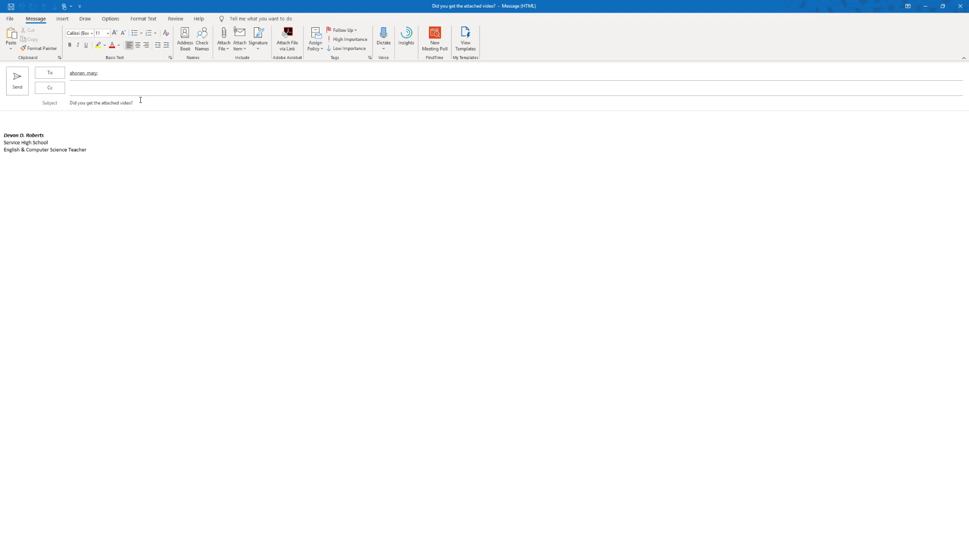
Attach the renamed video from Recent Items and paste the subject into the body.
{"action": "left_click", "coordinate": [225, 48]}
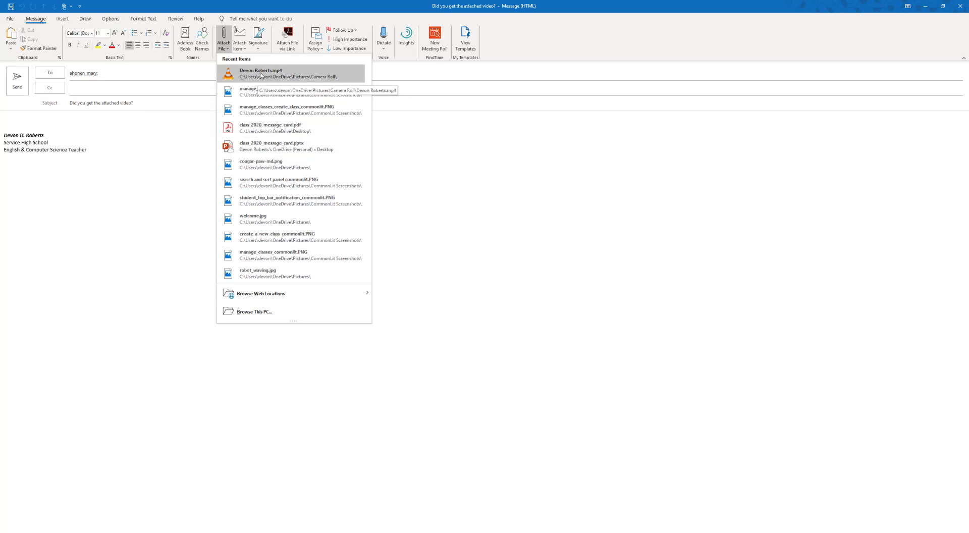
{"action": "left_click", "coordinate": [261, 75]}
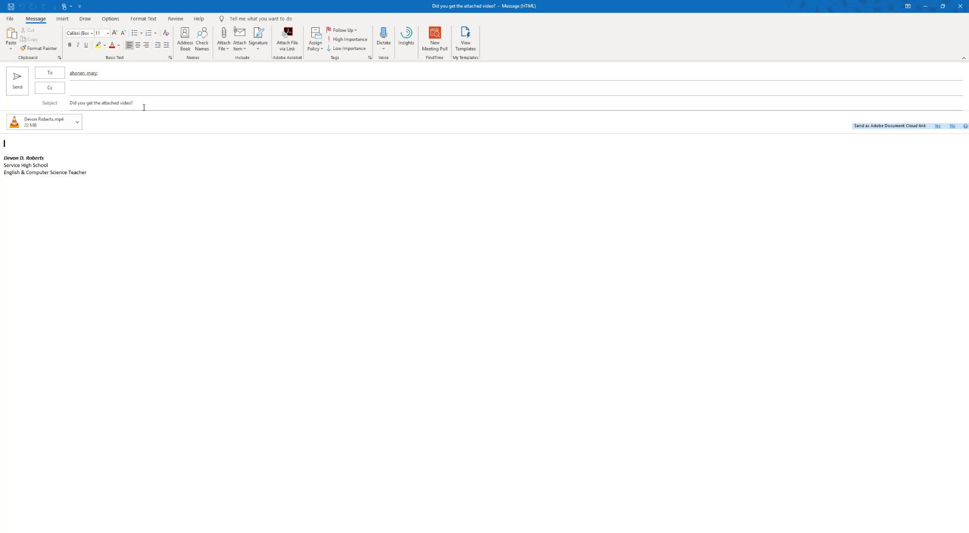
{"action": "left_click_drag", "start_coordinate": [143, 105], "coordinate": [61, 105]}
{"action": "key", "text": "ctrl+c"}
{"action": "left_click", "coordinate": [67, 144]}
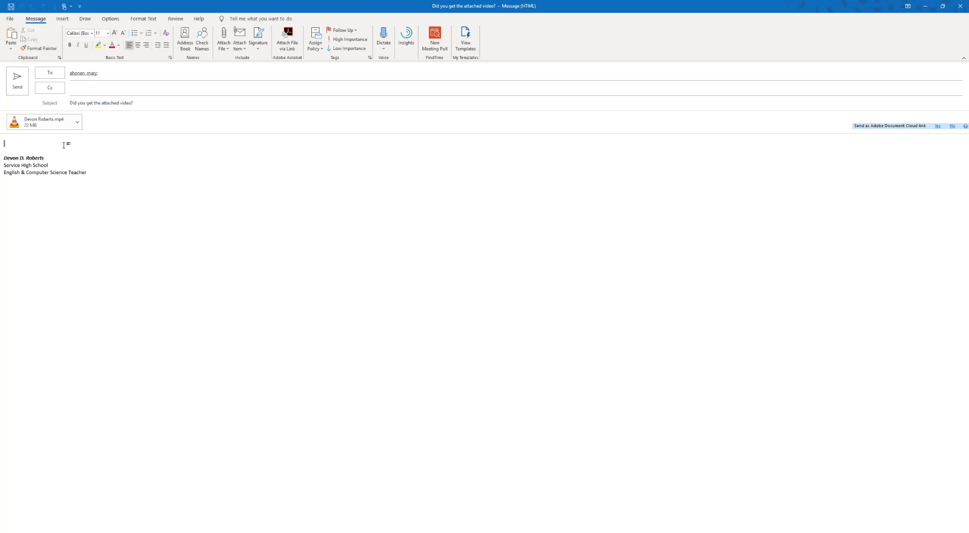
{"action": "key", "text": "ctrl+v"}
{"action": "left_click", "coordinate": [17, 81]}
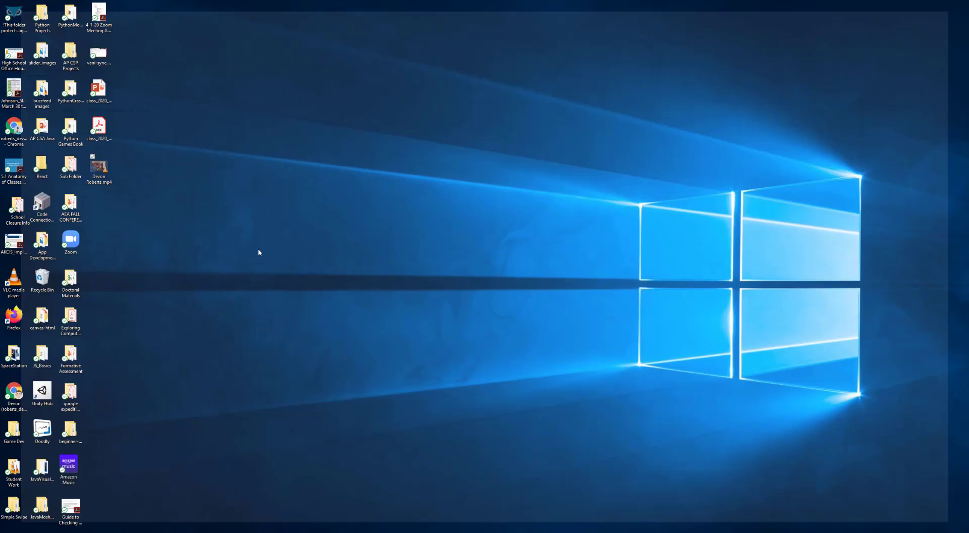